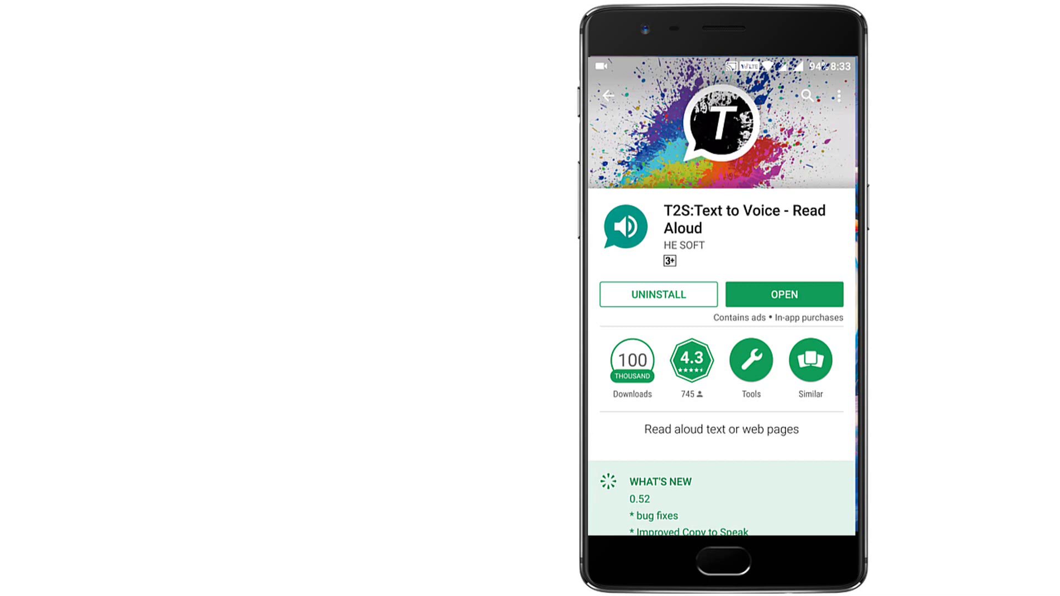
- Scroll the T2S store listing up to reveal What's New and READ MORE
drag(795, 489, 813, 373)
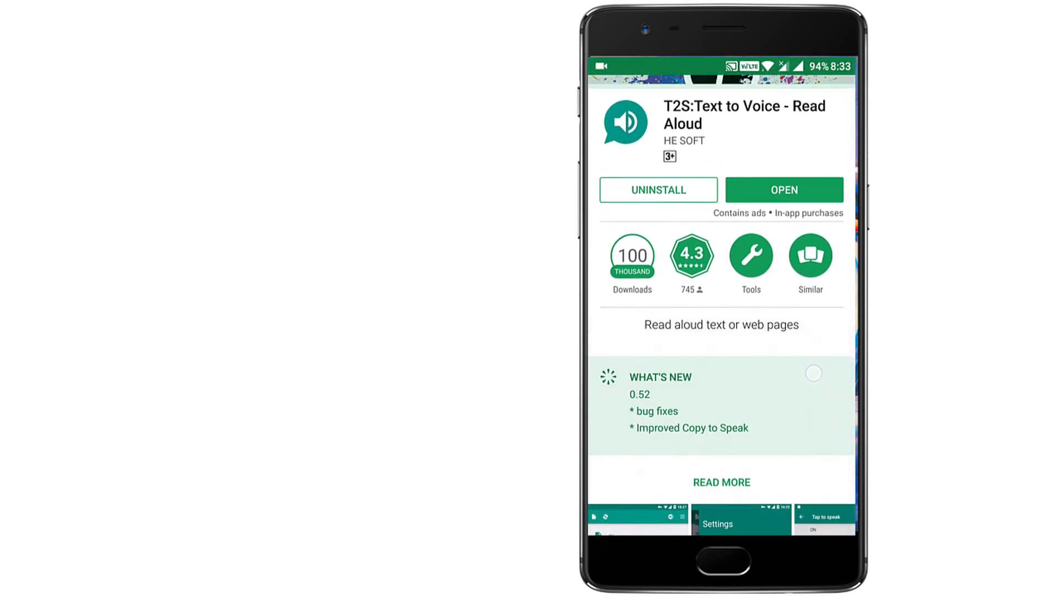
- Launch T2S, dictate the welcome paragraph, and delete the misheard word 'Android'
click(816, 190)
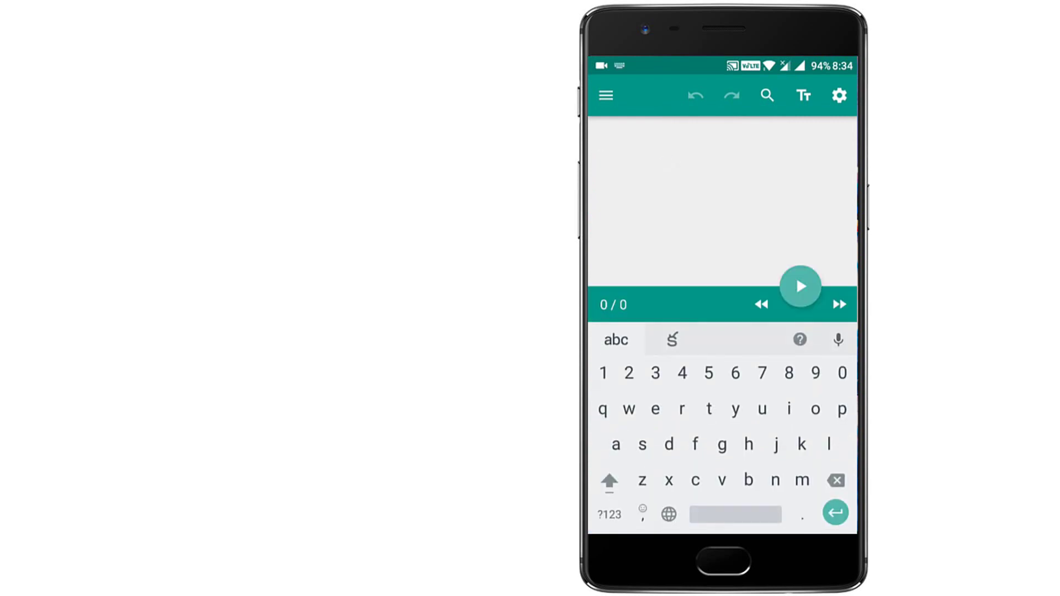
click(838, 340)
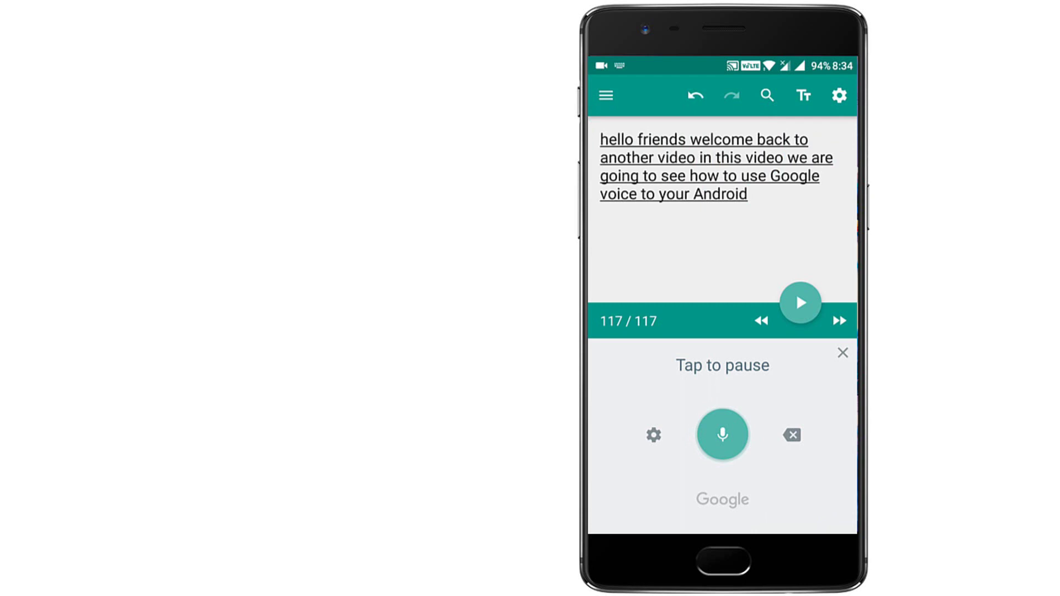
click(791, 435)
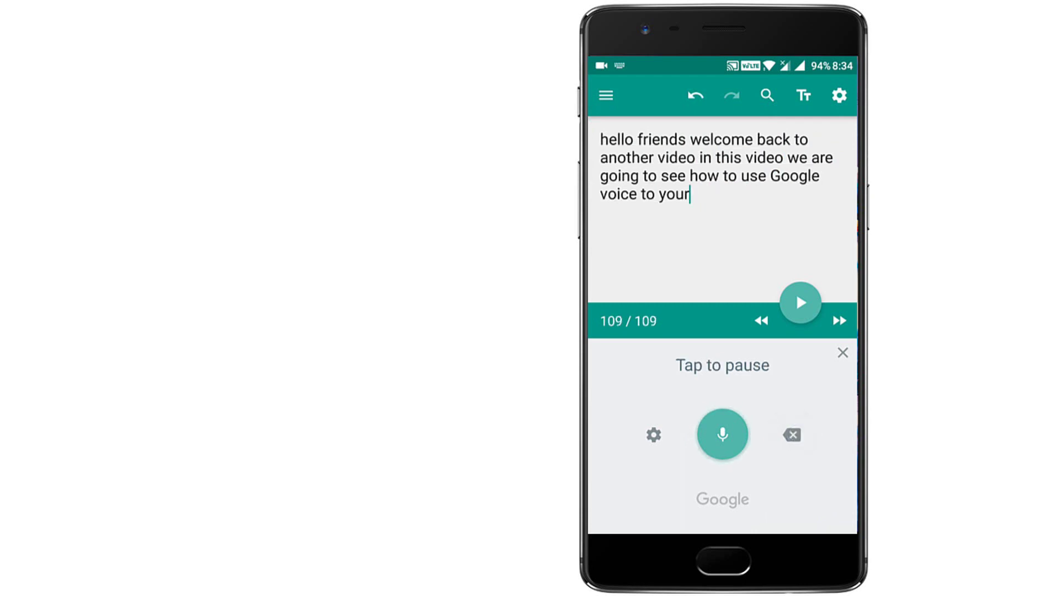
- Remove the stray word 'pure' and dictate the speaker's name after 'hello friends'
click(724, 195)
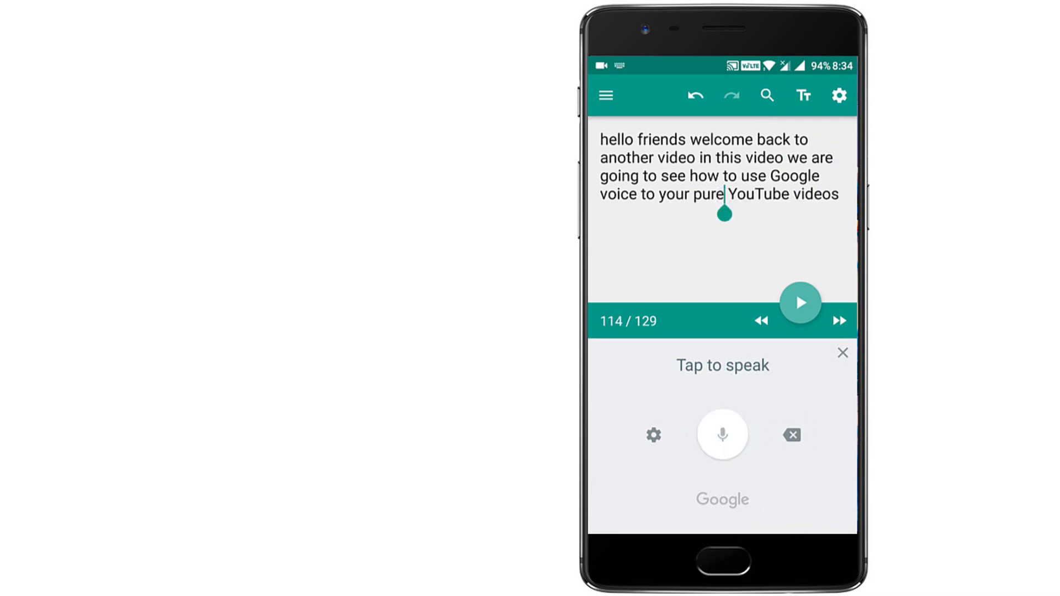
click(792, 435)
click(805, 195)
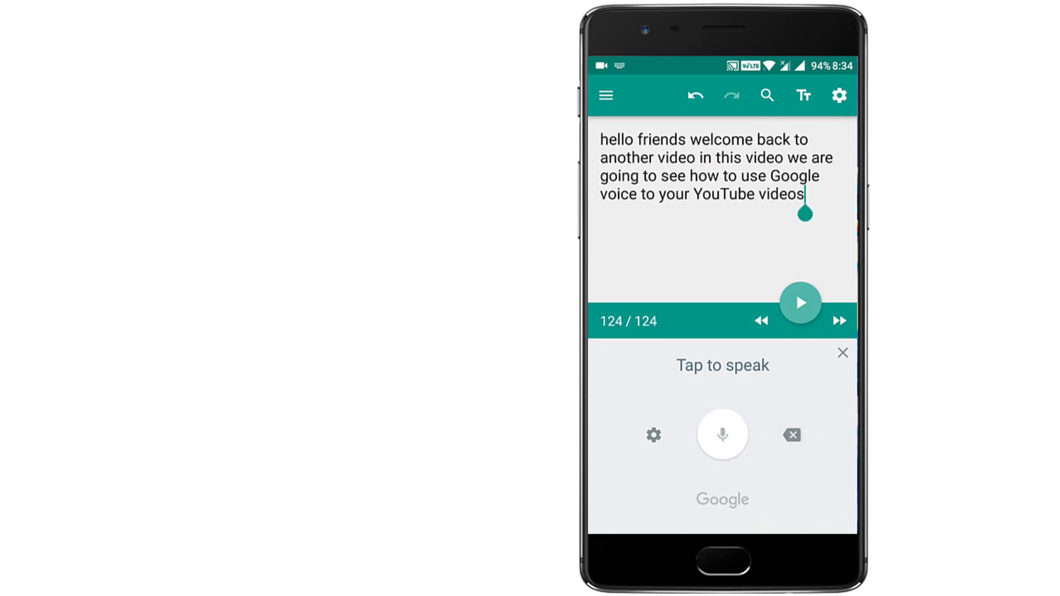
click(690, 139)
click(722, 436)
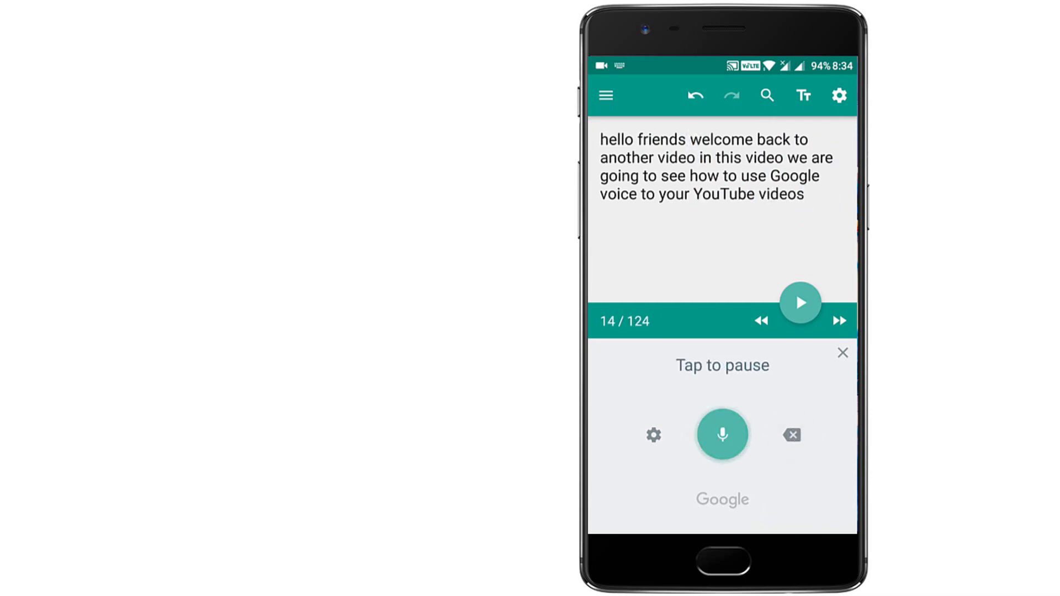
- Have the paragraph read aloud, then add '..' after 'videos'
click(646, 216)
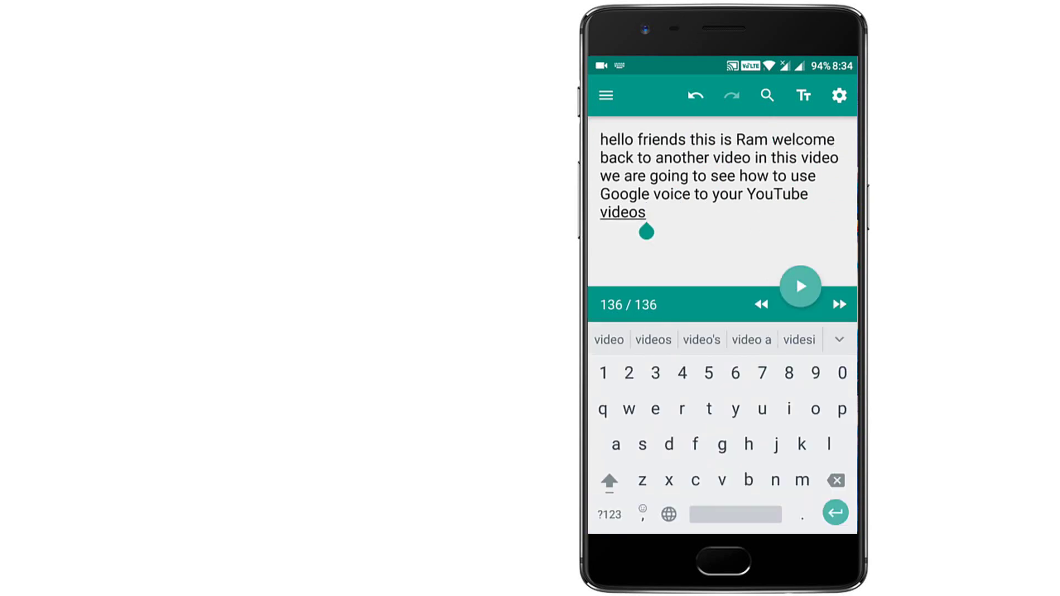
click(800, 286)
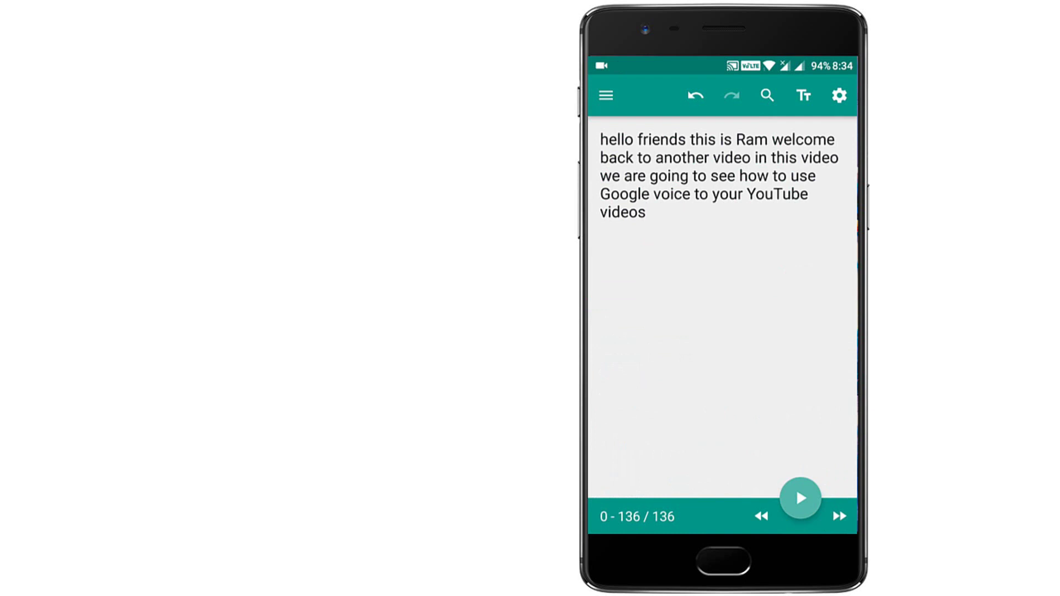
click(647, 212)
text(..)
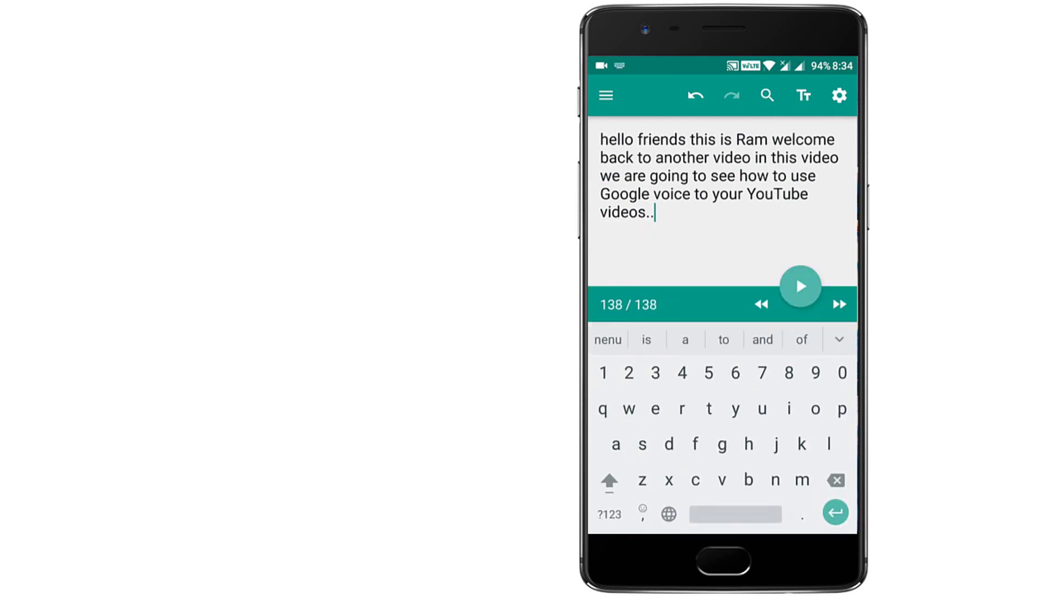
click(839, 96)
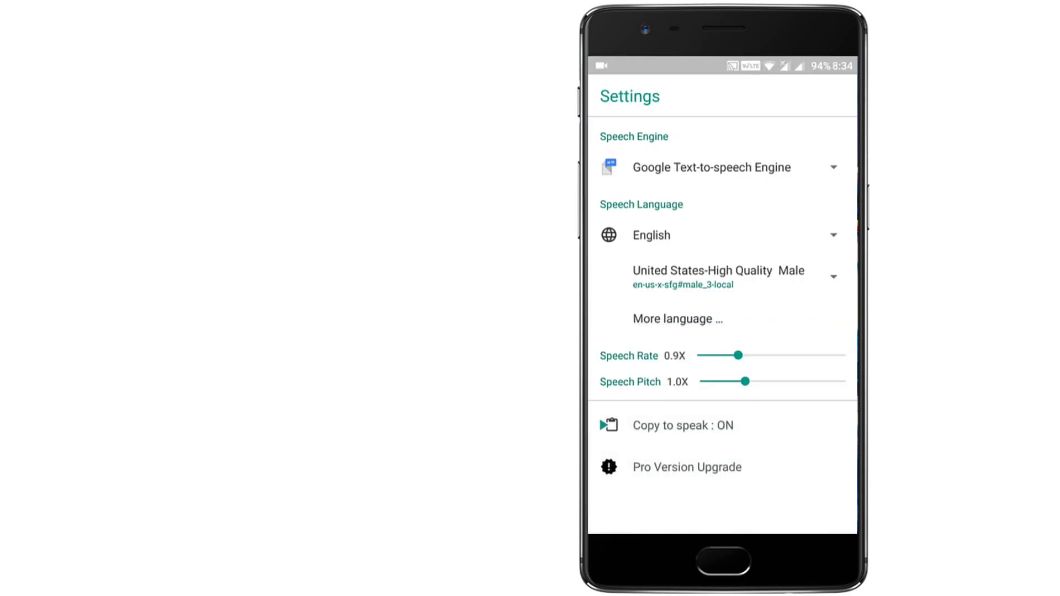
click(795, 275)
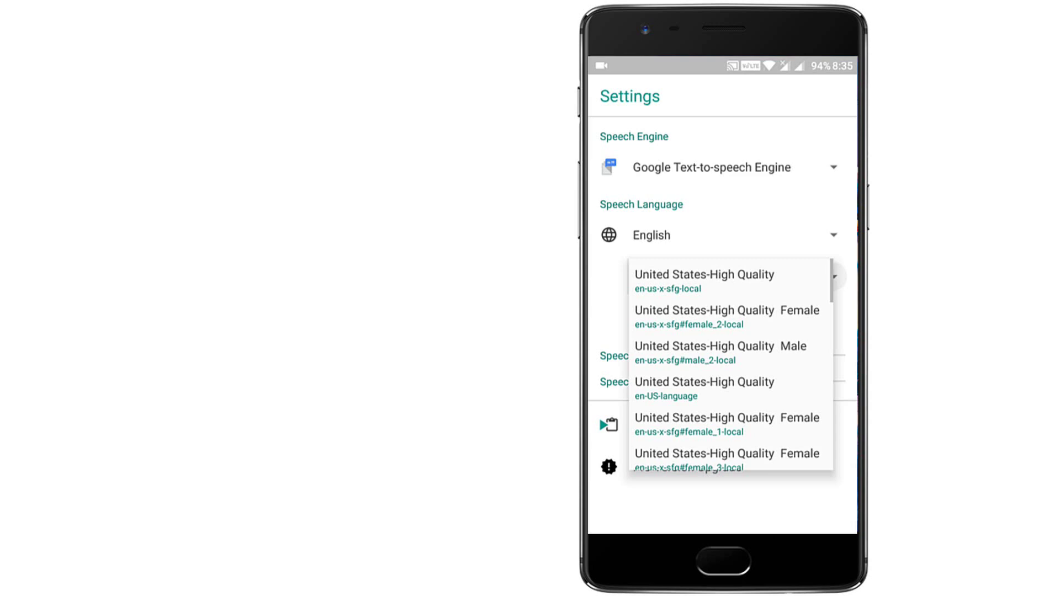
drag(795, 485, 796, 323)
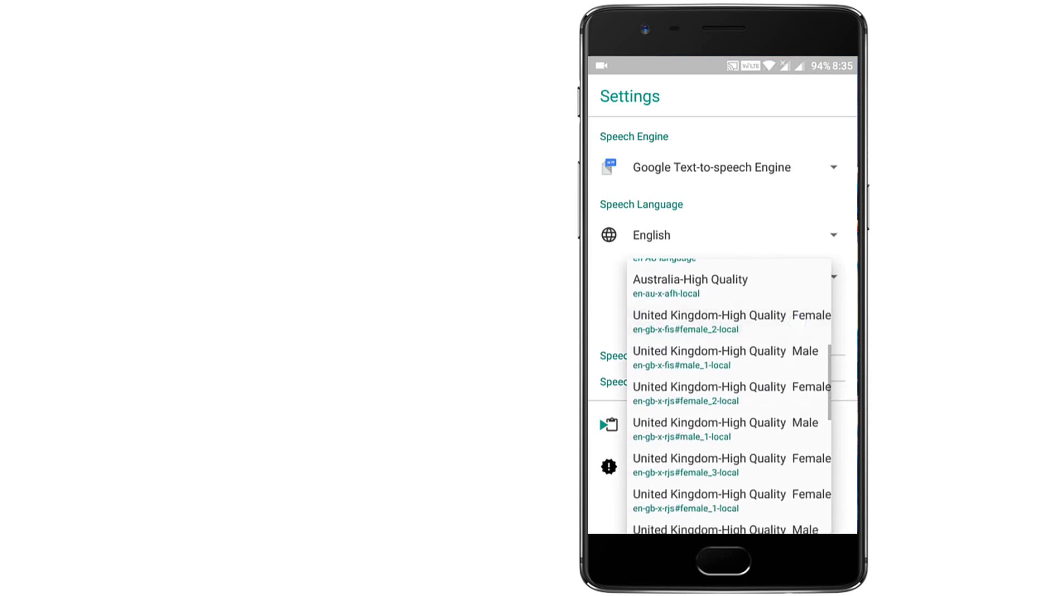
mouse_move(795, 469)
mouse_down()
mouse_move(795, 309)
mouse_move(788, 463)
mouse_up()
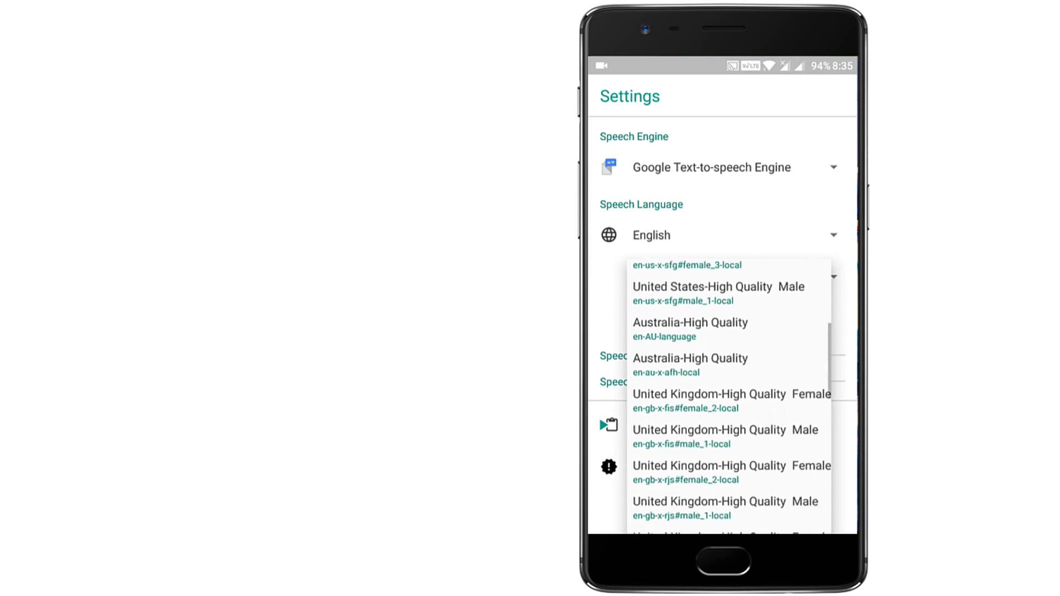
click(718, 276)
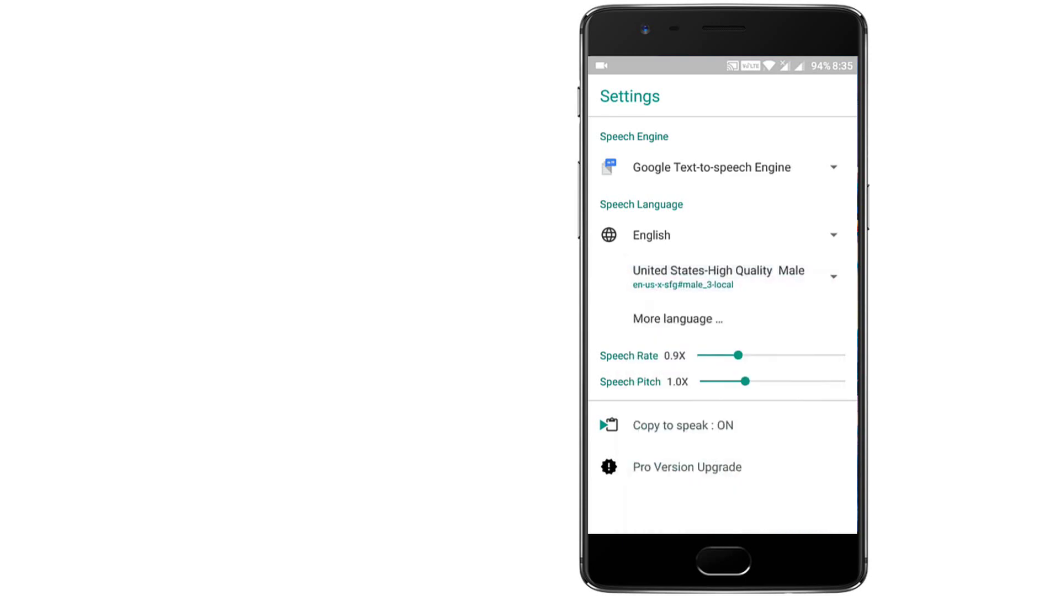
click(806, 175)
click(793, 217)
click(727, 424)
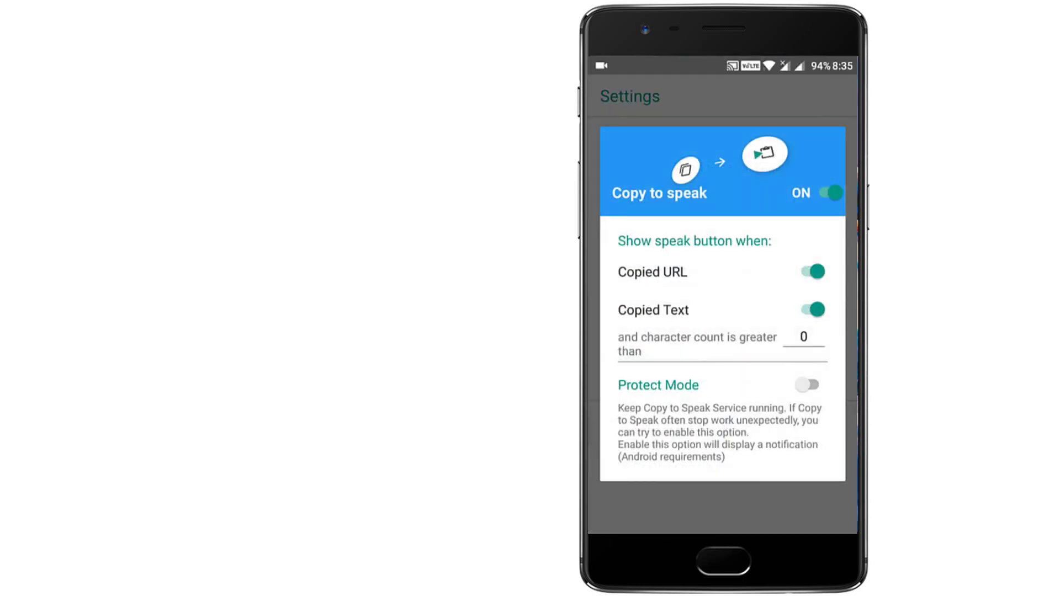
click(831, 193)
click(831, 192)
key(Escape)
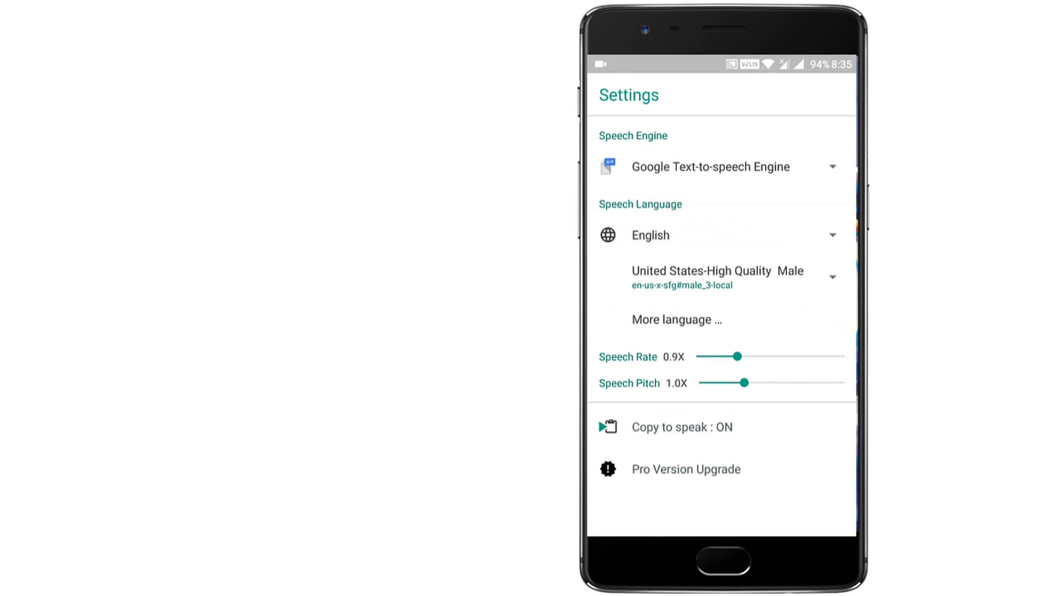
key(Escape)
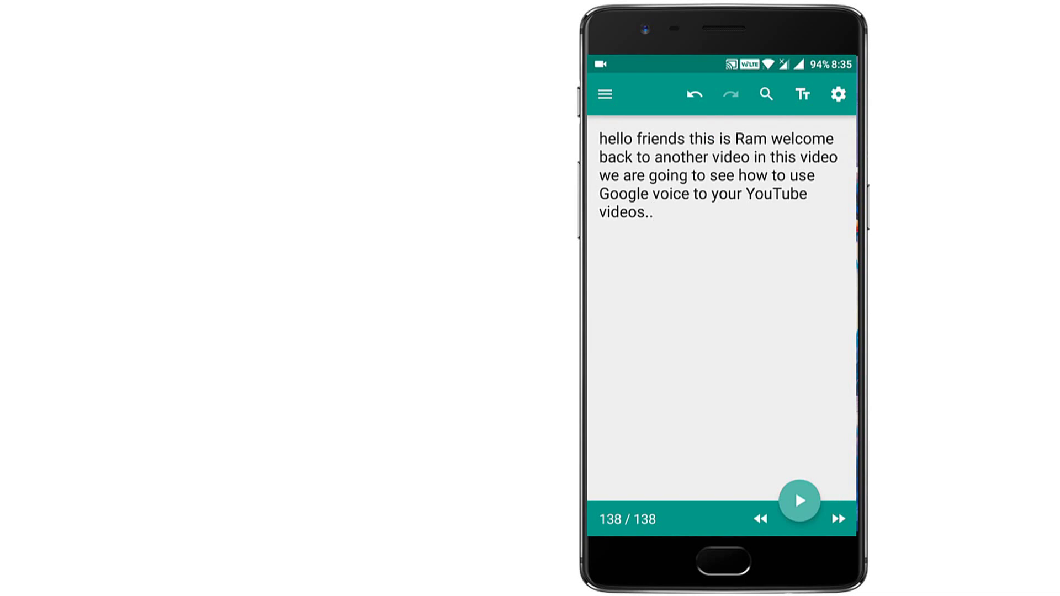
- Enlarge the paragraph's font size to 23sp
click(802, 95)
mouse_move(686, 343)
mouse_down()
mouse_move(727, 343)
mouse_move(696, 344)
mouse_up()
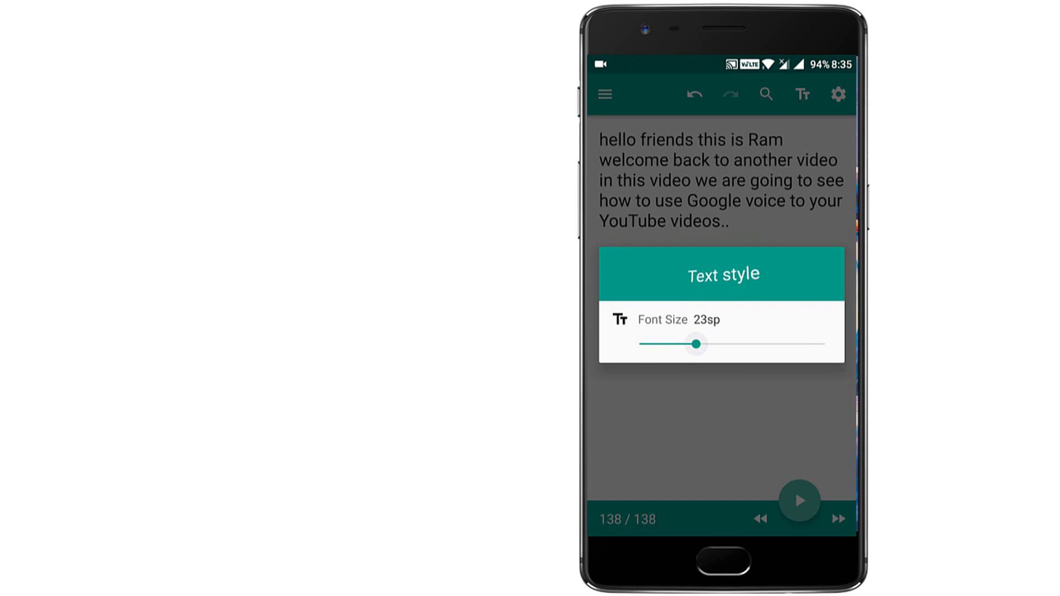
key(Escape)
- Try the in-text search, close it, and bring up the file options menu
click(766, 94)
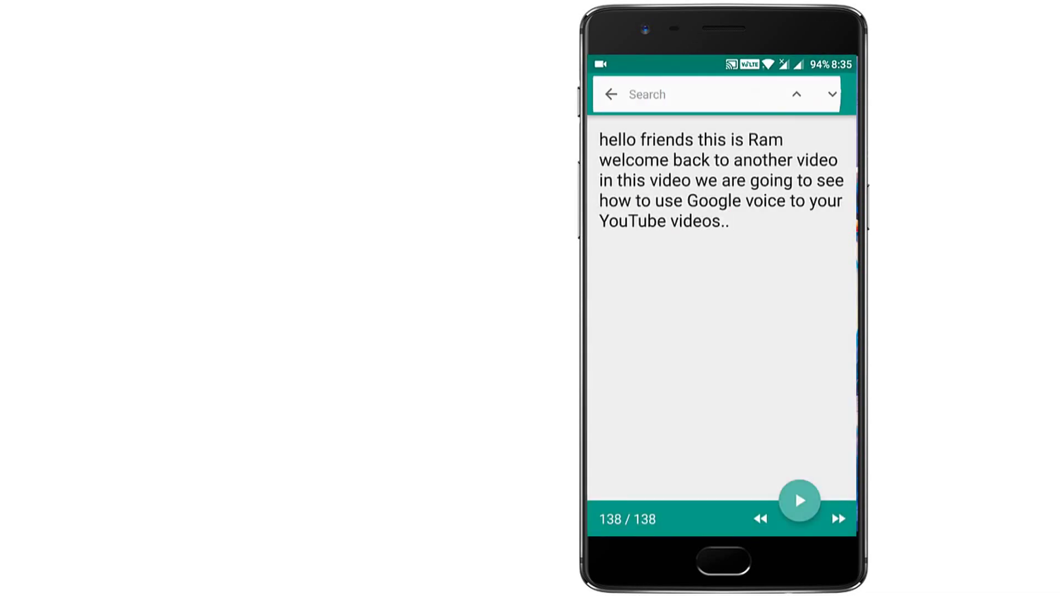
click(759, 302)
key(Escape)
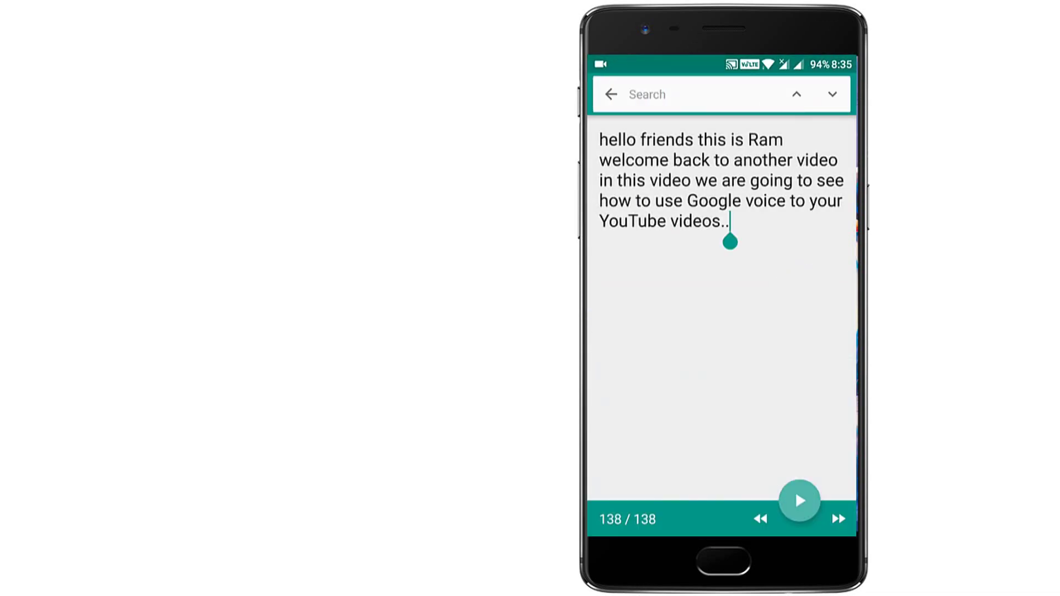
click(611, 94)
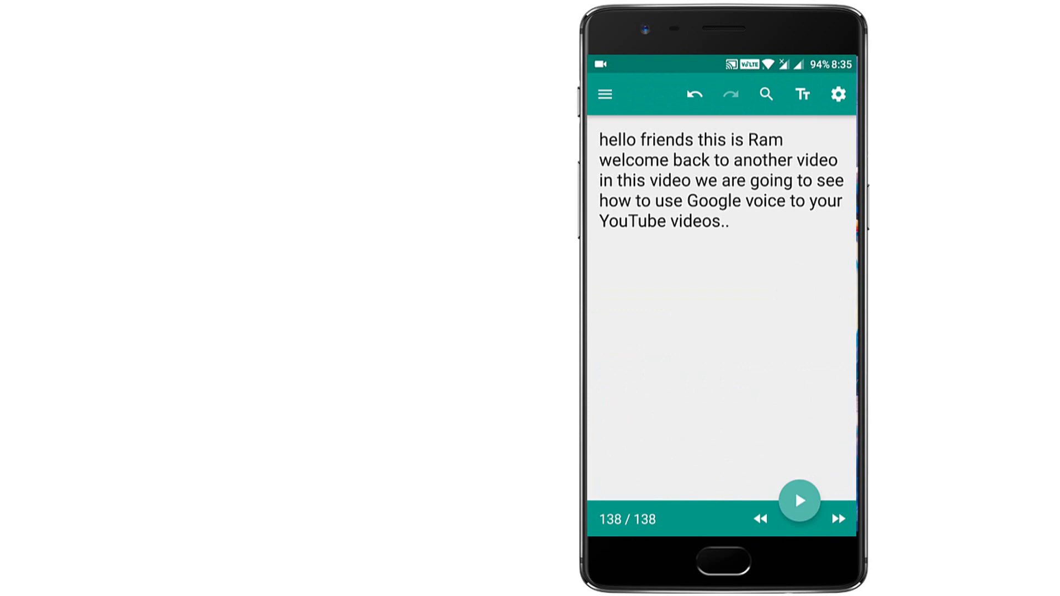
click(605, 95)
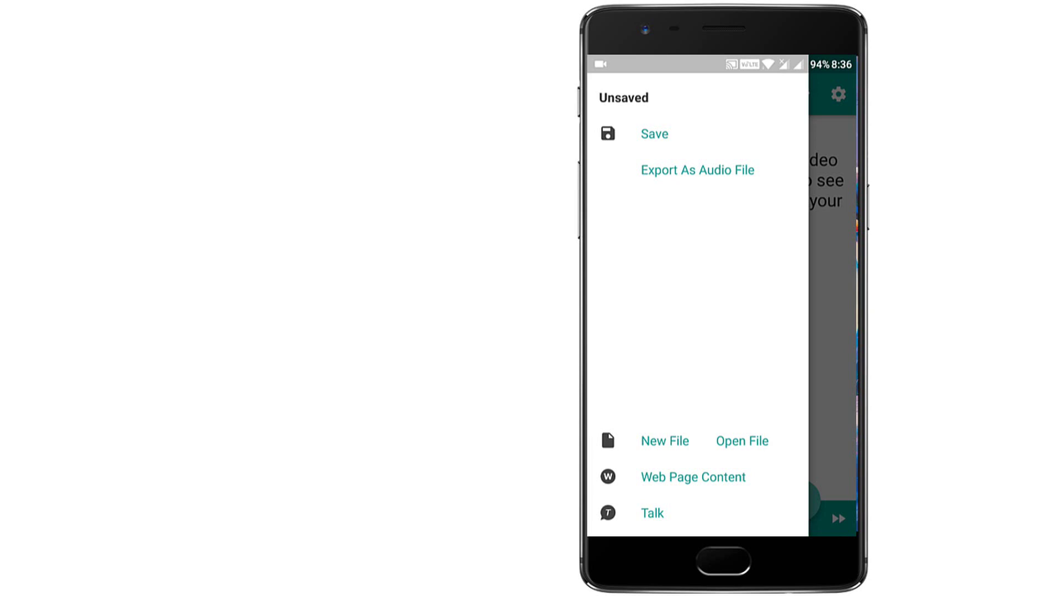
- Start saving the text as a file, then back out without saving
click(654, 134)
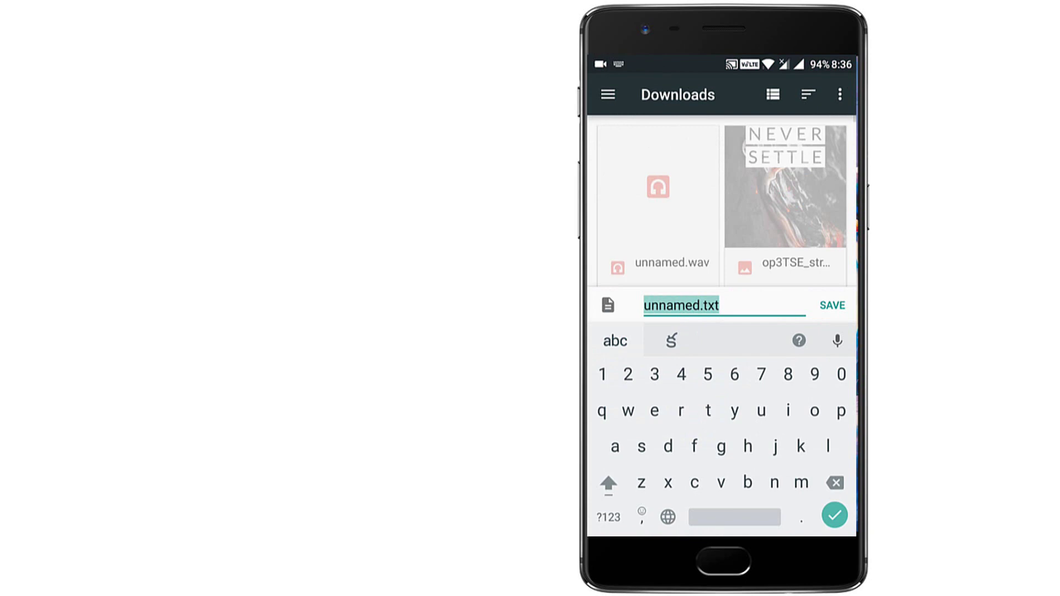
click(719, 305)
click(832, 305)
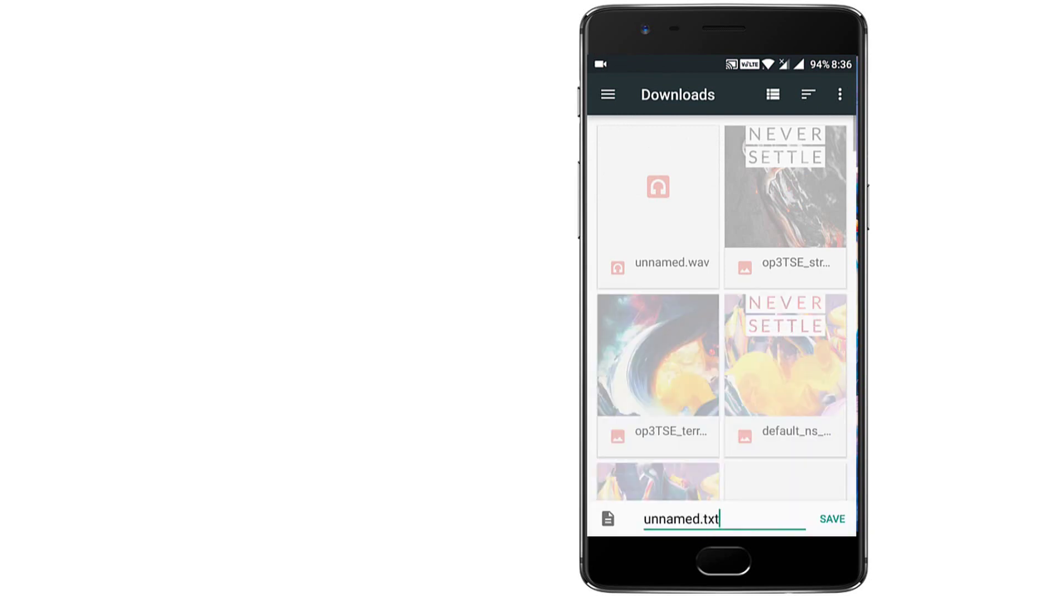
- Export the text as audio named voice01.wav and play it in Google Play Music
click(608, 95)
click(698, 170)
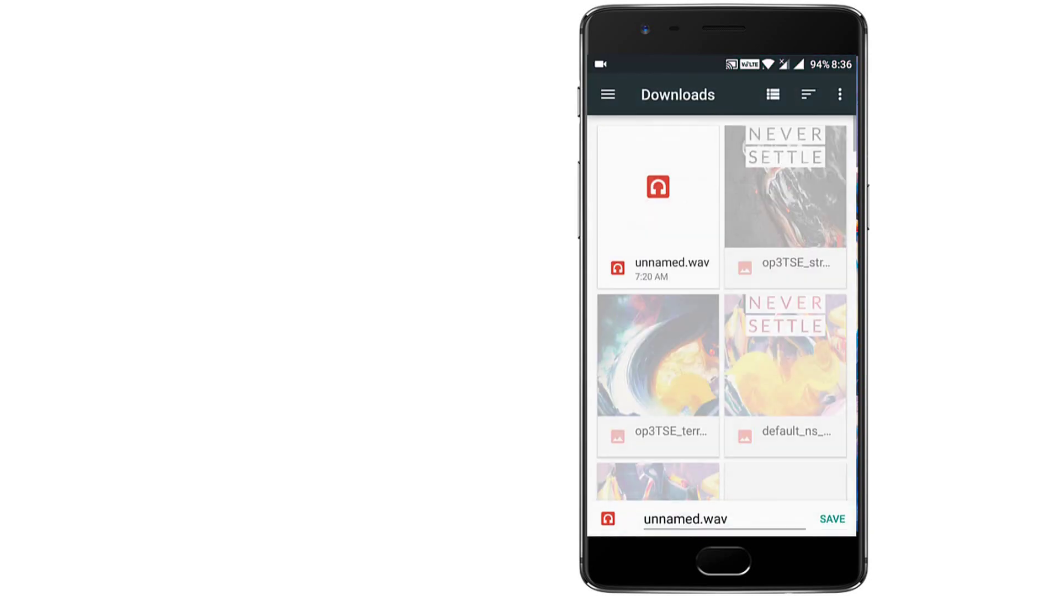
click(685, 519)
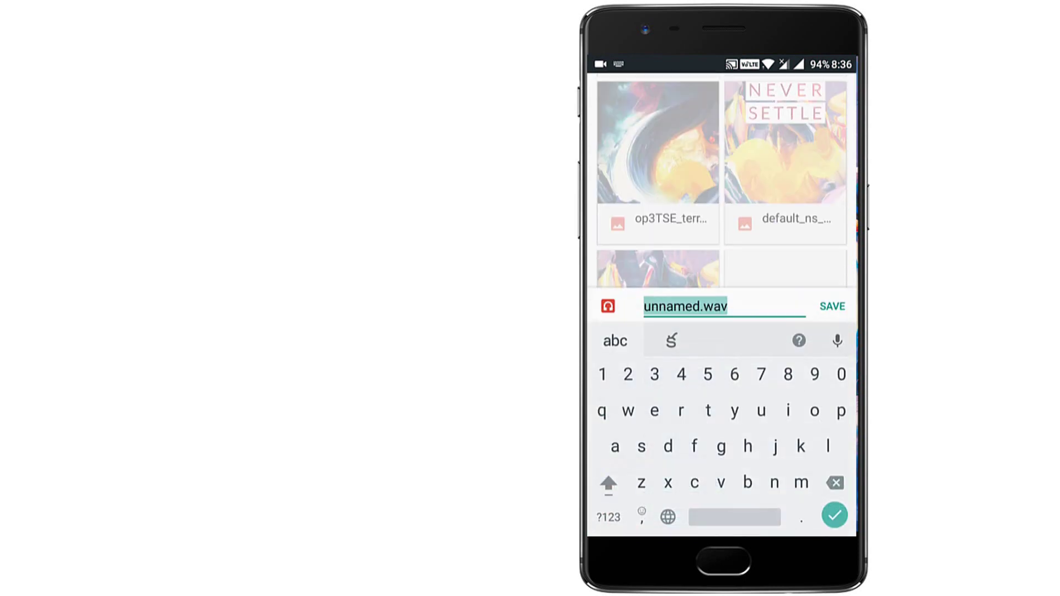
click(693, 307)
drag(694, 325, 700, 326)
key(BackSpace)
key(BackSpace)
key(BackSpace)
key(BackSpace)
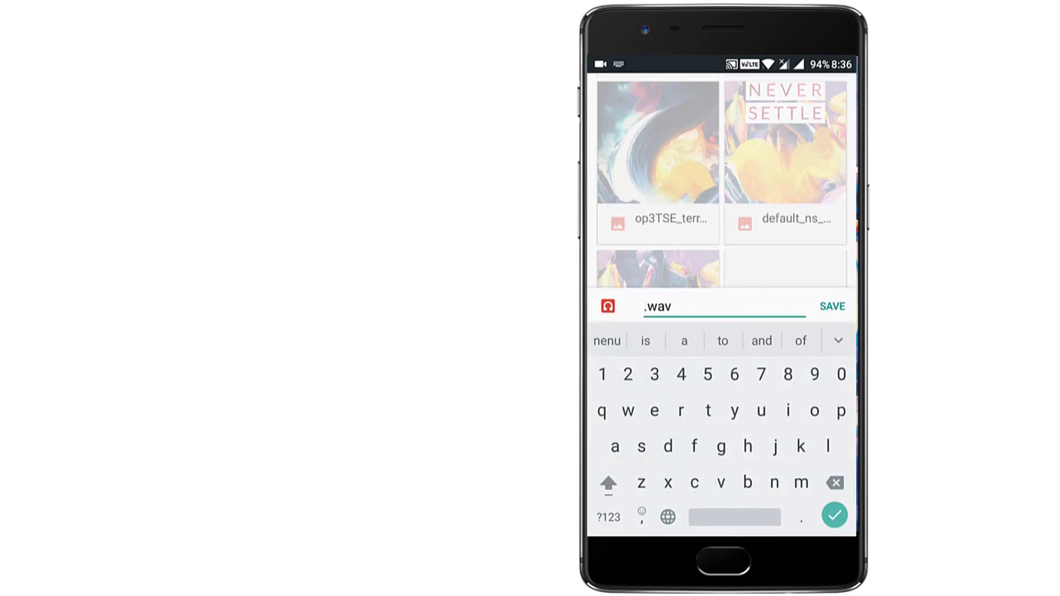
text(voice01)
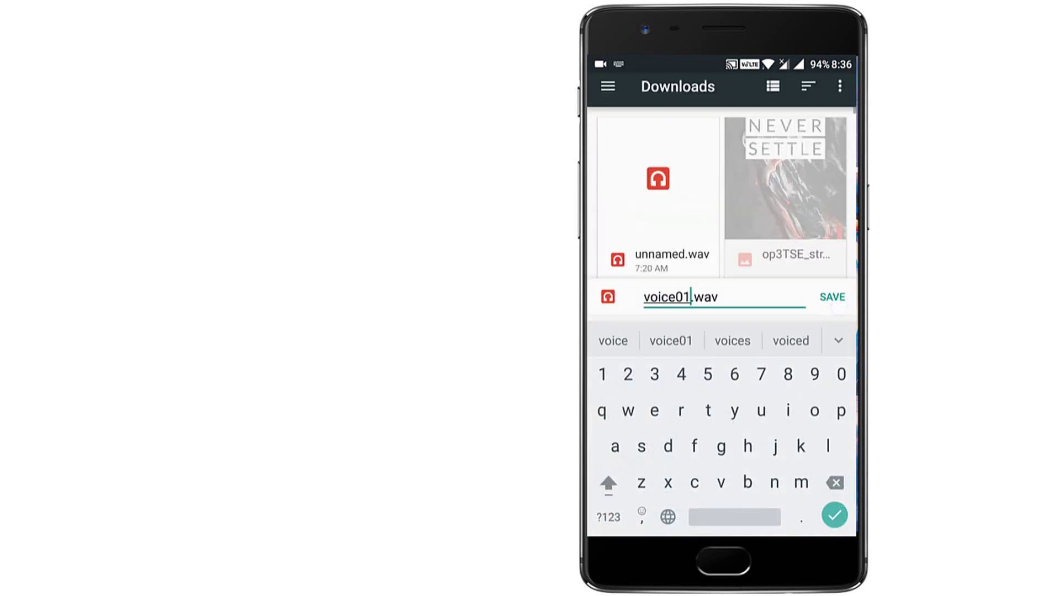
click(832, 306)
click(813, 331)
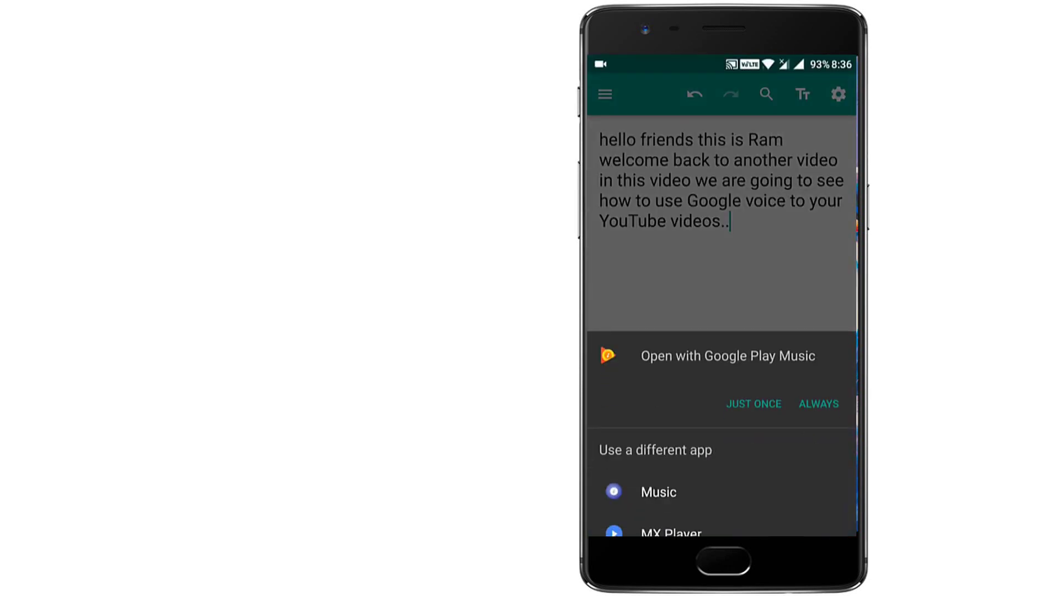
click(754, 404)
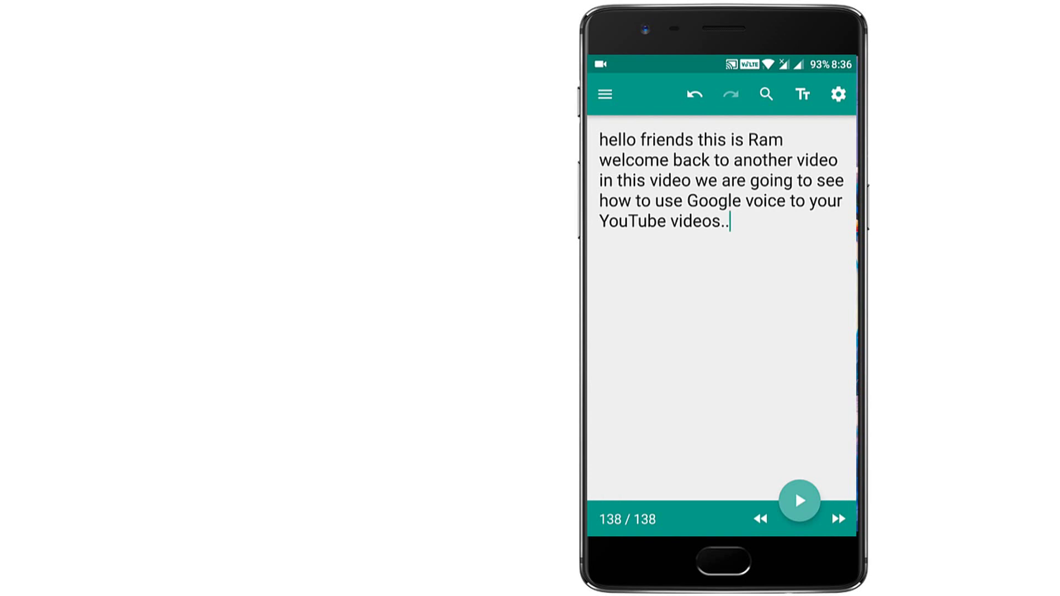
- In Talk mode, send 'hi' and a self-introduction with the speaker's name to be spoken
click(605, 94)
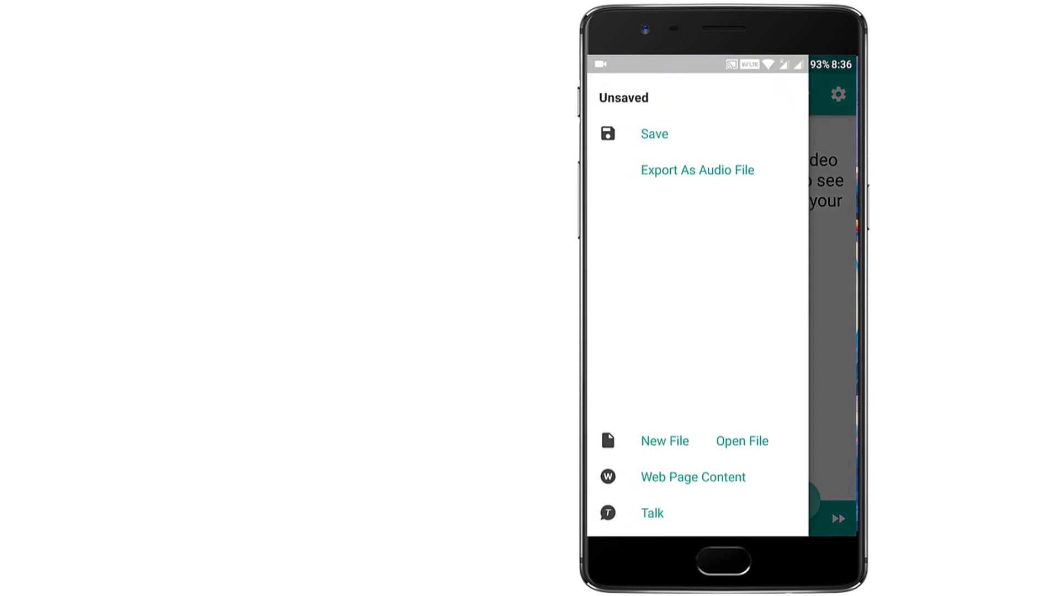
click(665, 441)
click(720, 508)
text(h)
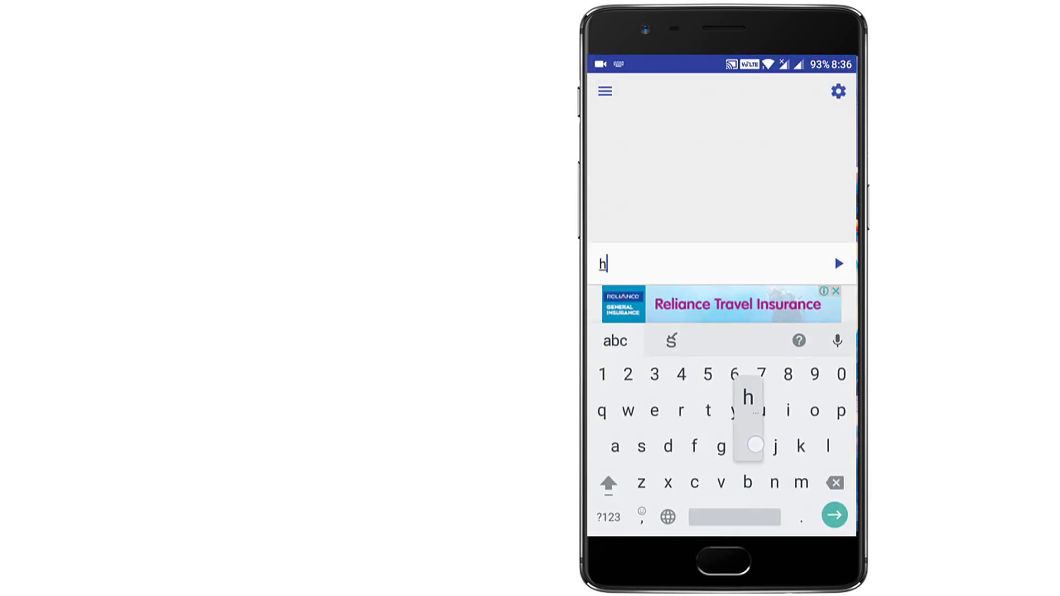
text(i)
key(Return)
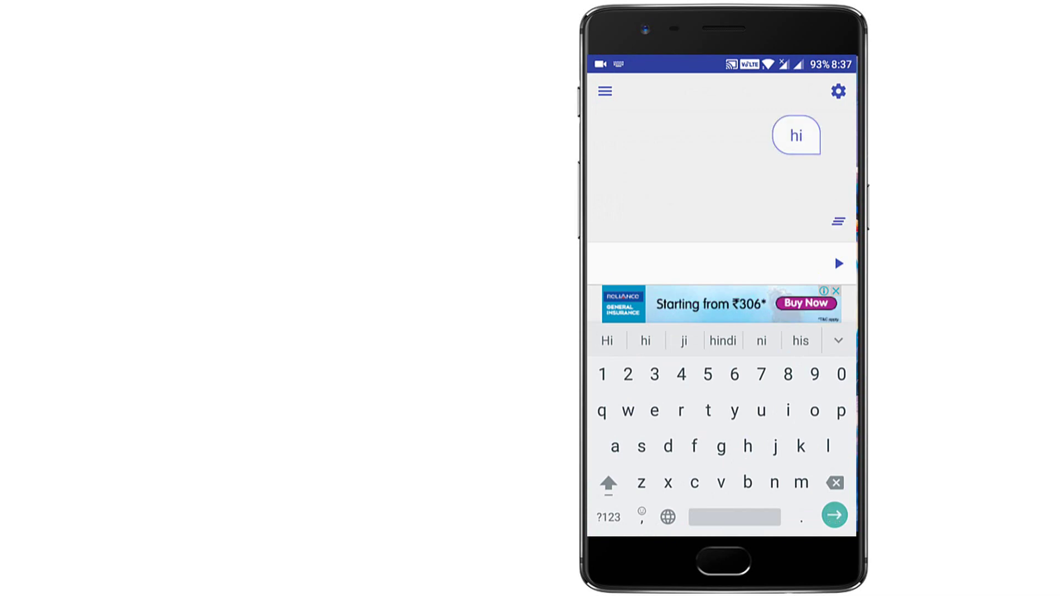
text(this)
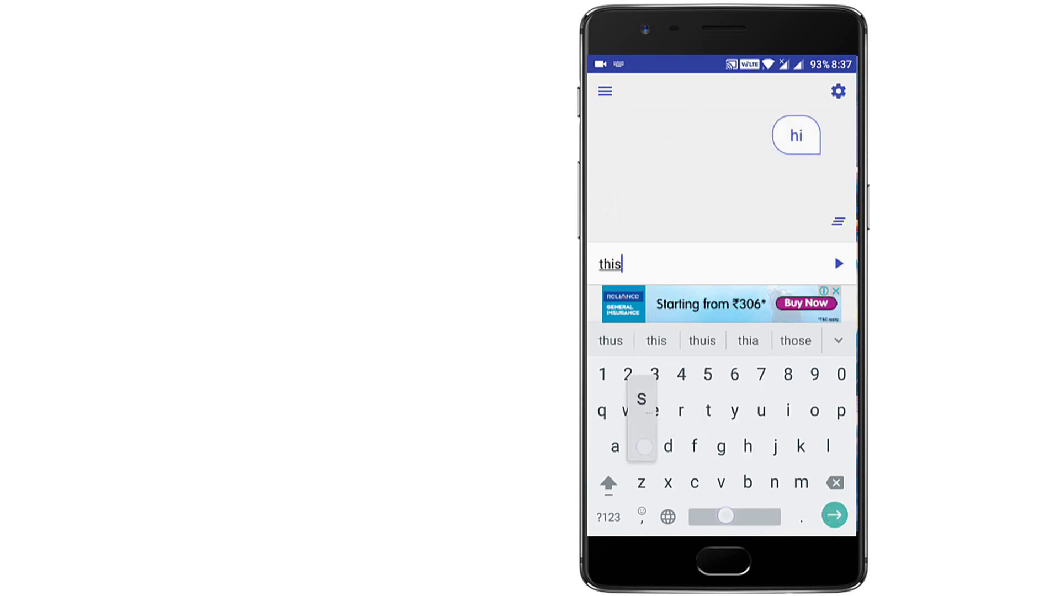
text( is ram)
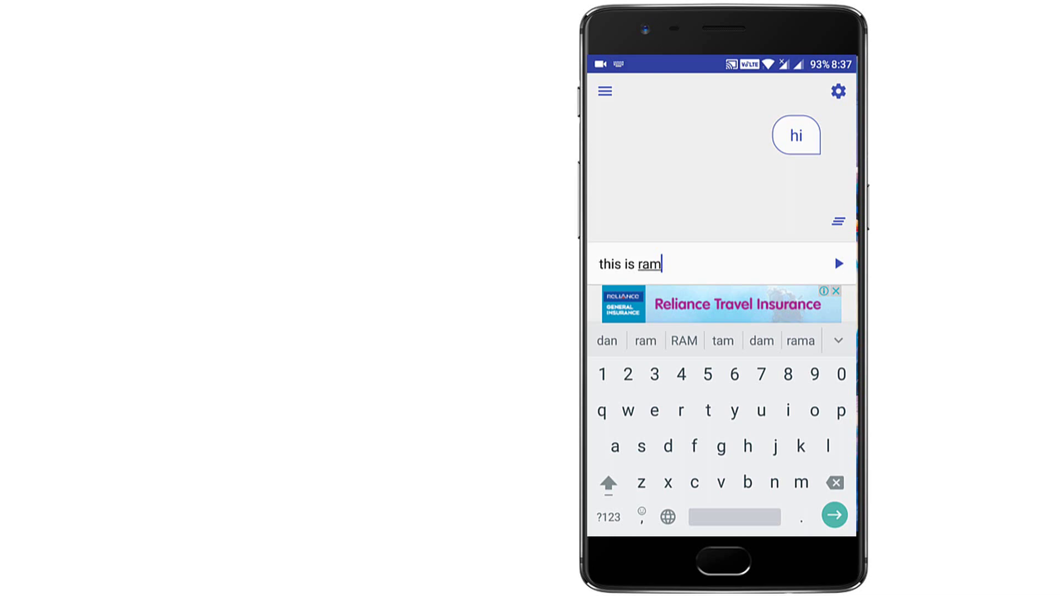
key(Return)
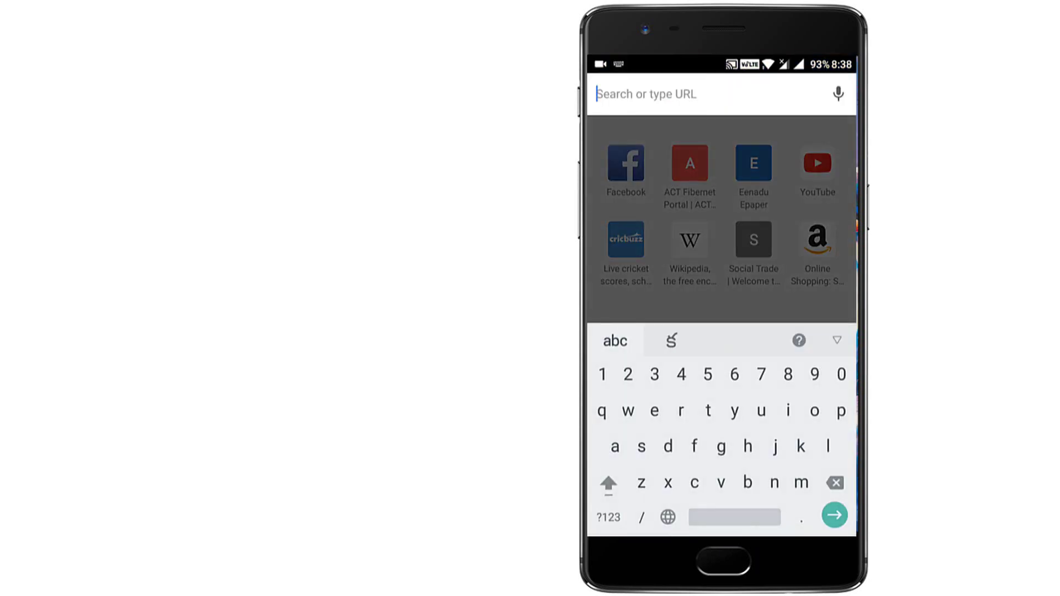
- Search 'about google voice' and open the Get started with Google Voice help page
text(about goo)
click(646, 180)
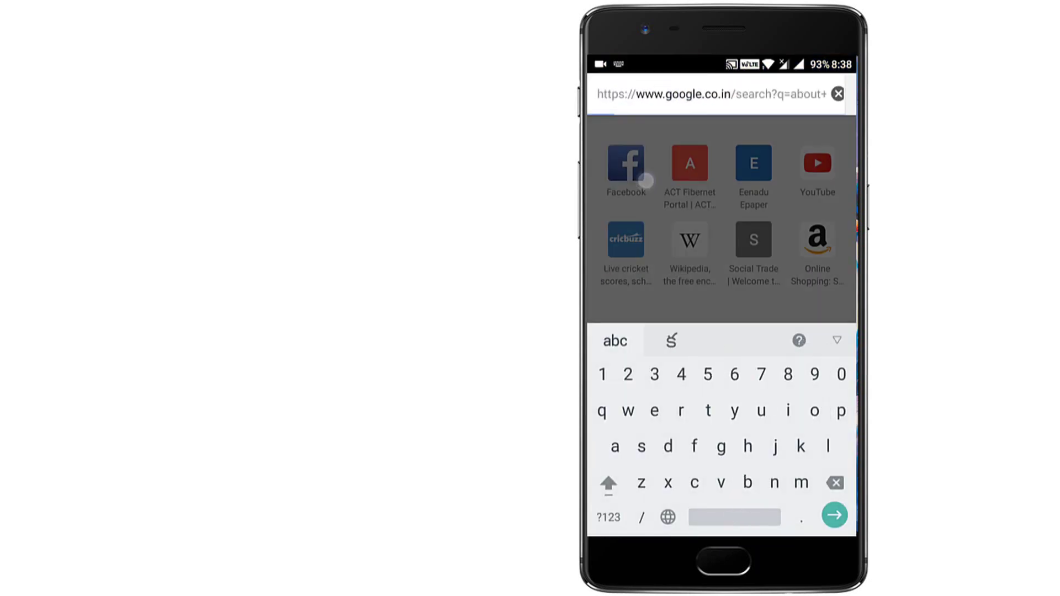
click(712, 251)
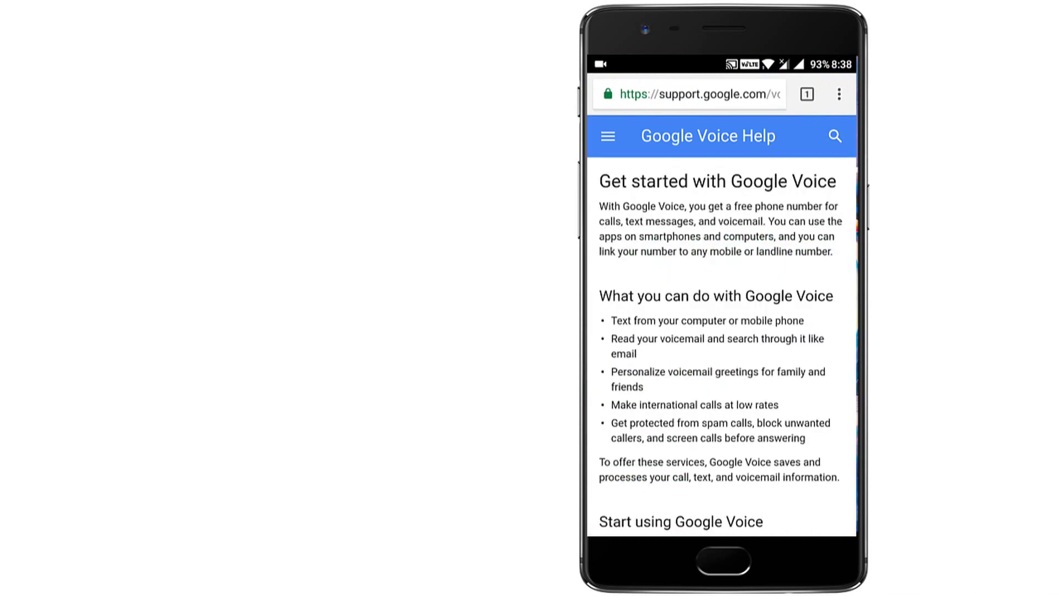
- Copy the page's first paragraph, go home, and move the read-aloud bubble mid-screen
double_click(620, 321)
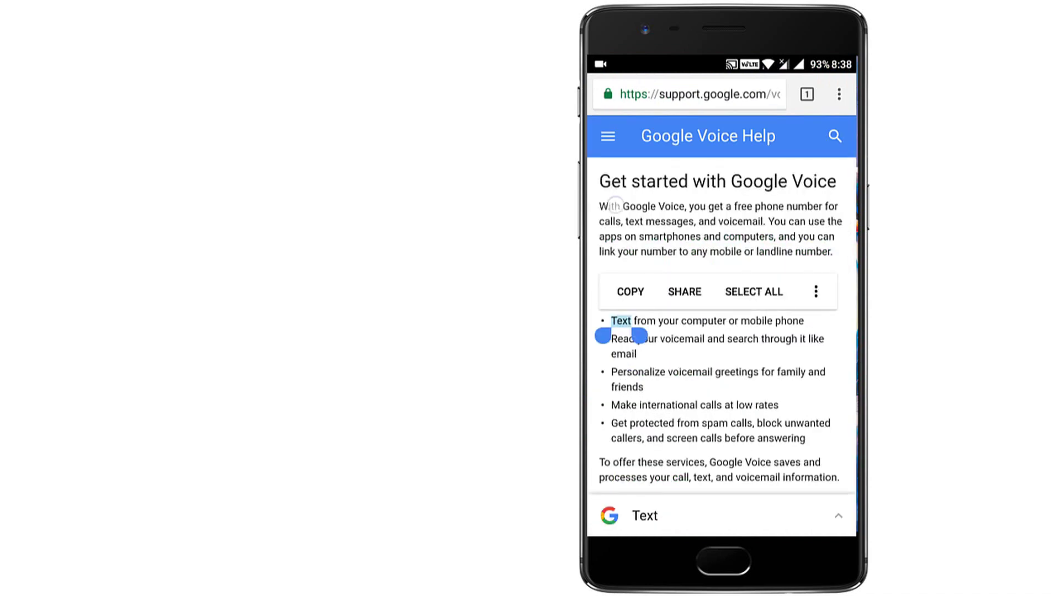
drag(609, 207, 843, 267)
click(634, 177)
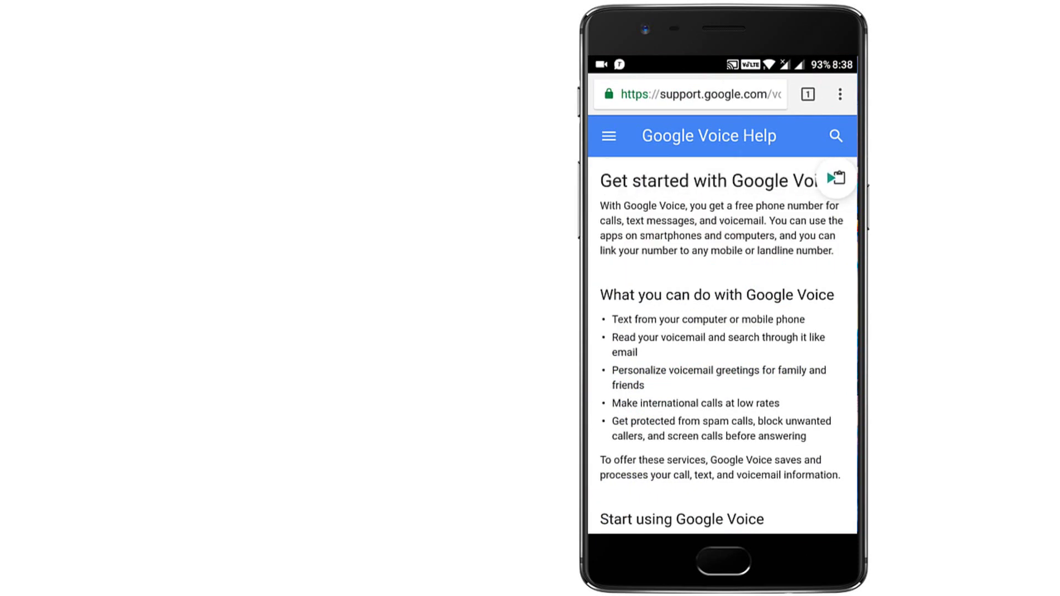
click(723, 562)
drag(836, 177, 684, 286)
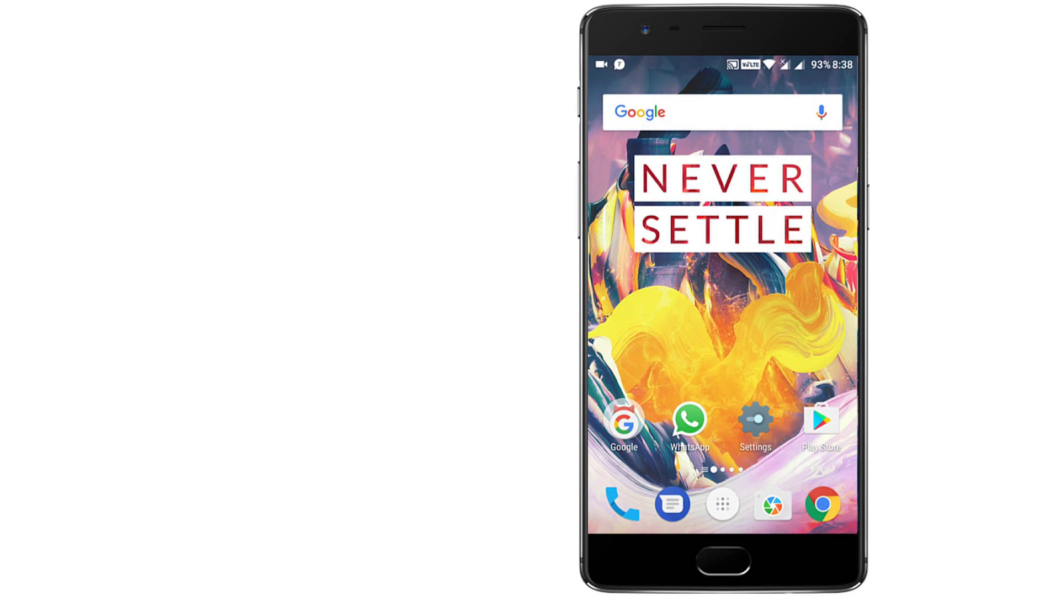
click(624, 422)
click(748, 208)
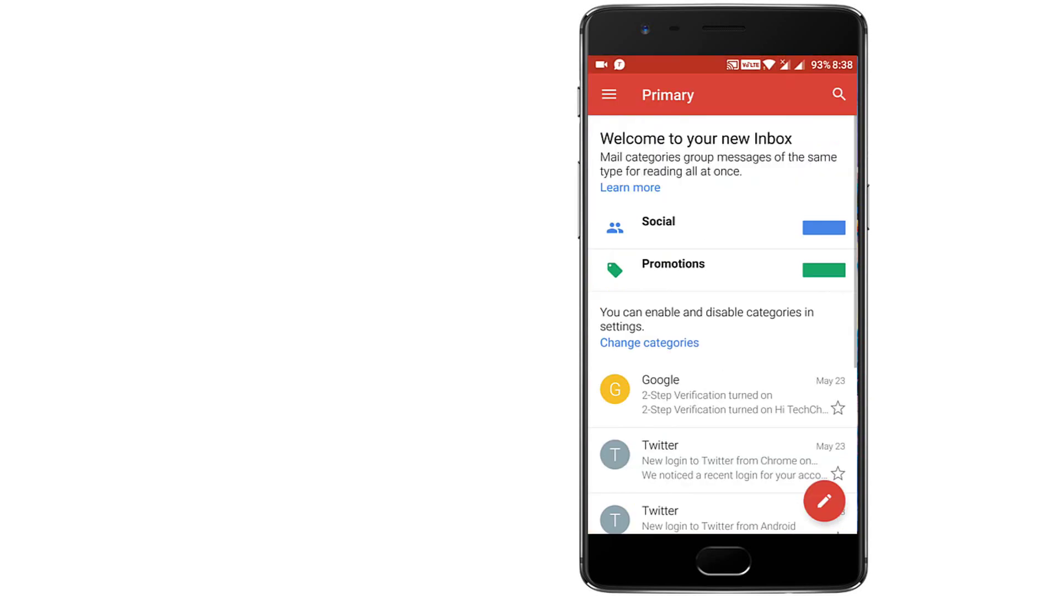
click(630, 187)
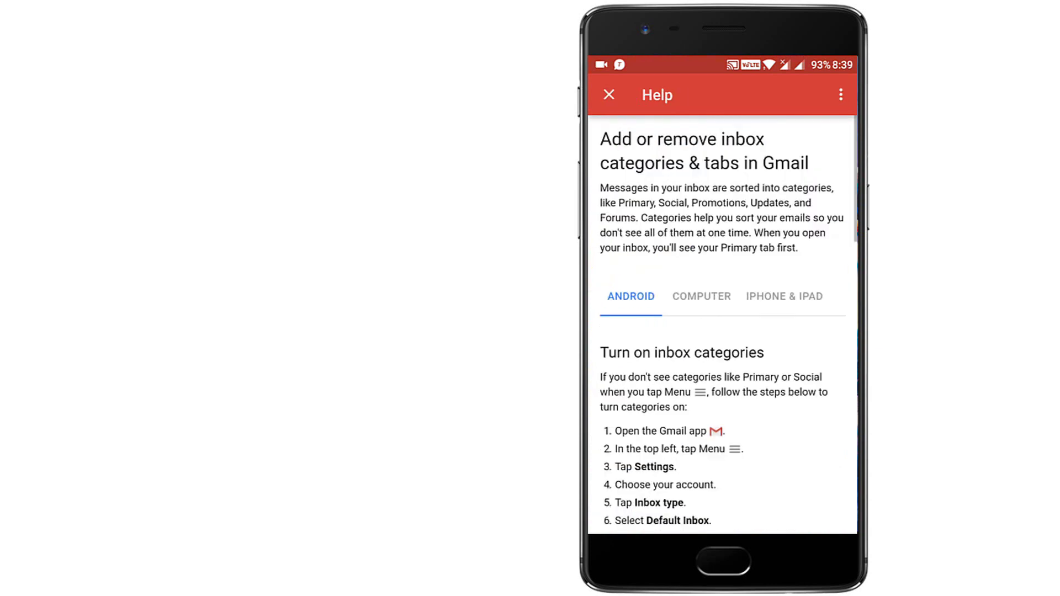
click(623, 191)
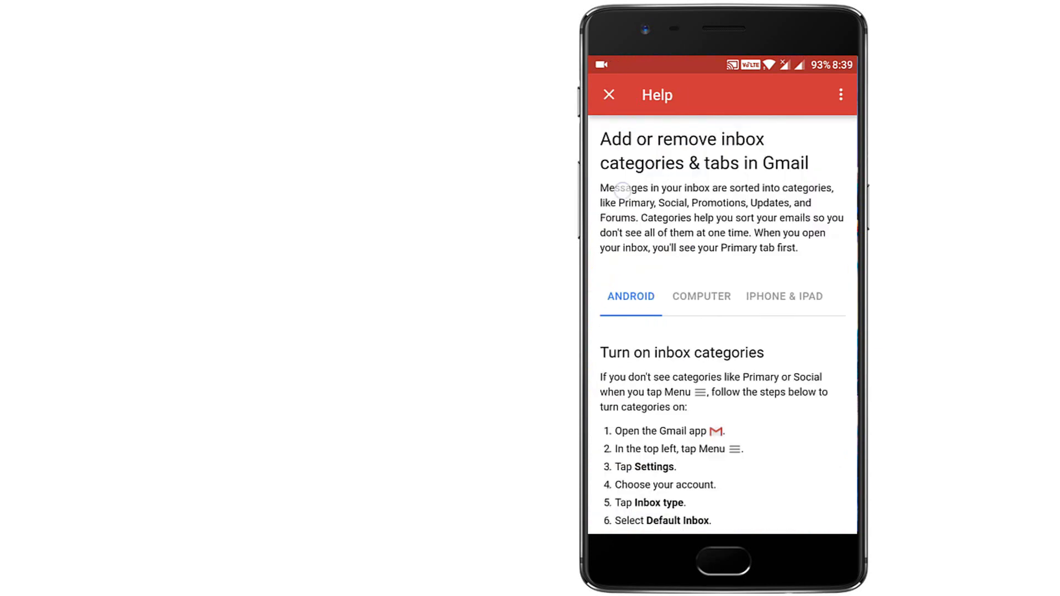
drag(622, 190, 806, 261)
click(629, 156)
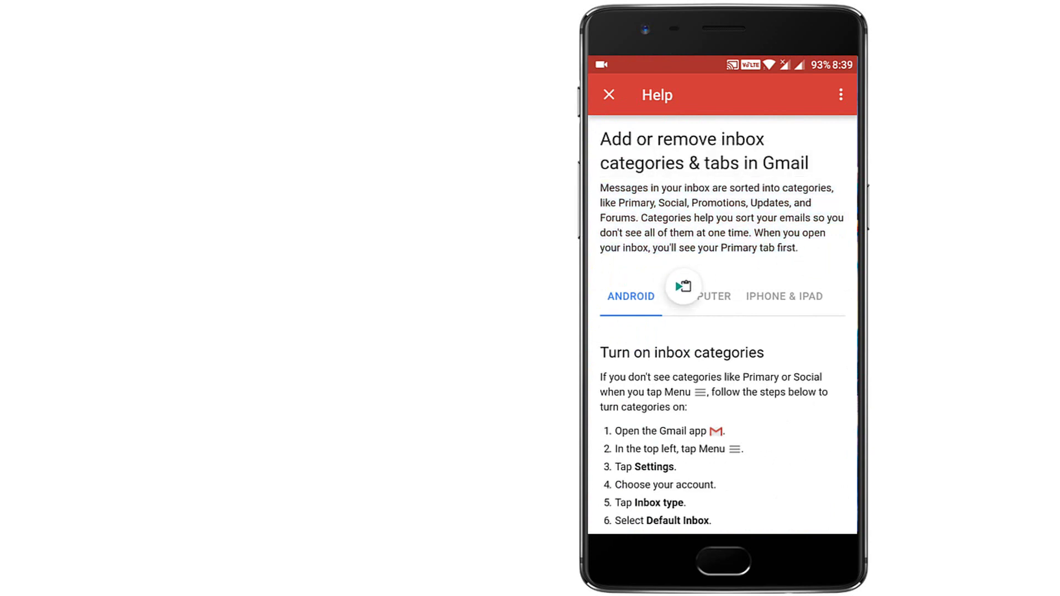